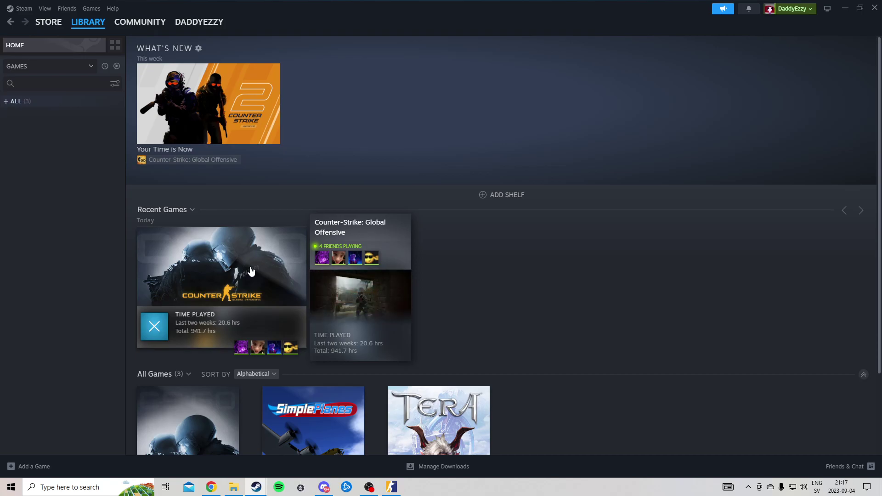
View Counter-Strike: Global Offensive's launch options: +autoexec, cl_updaterate 128, cl_interp_ratio 1, cl_interp 0.015625.
right_click(253, 274)
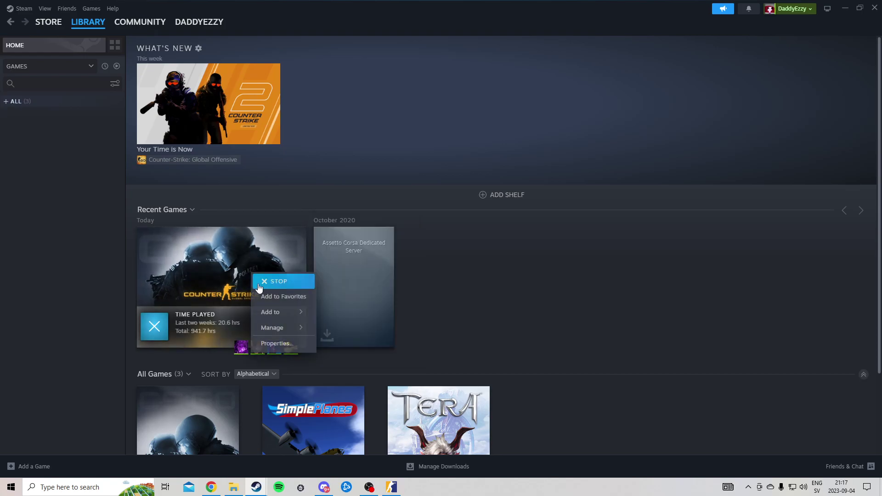
click(280, 343)
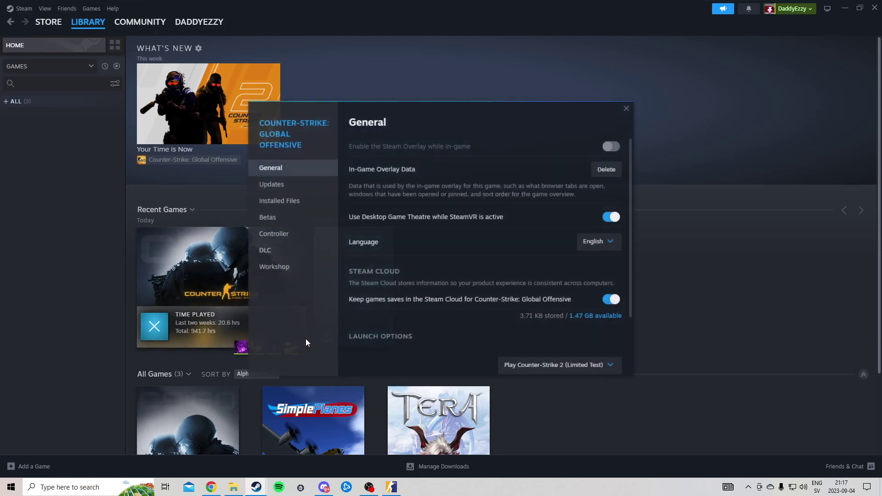
scroll(469, 307, down, 1)
scroll(360, 267, down, 2)
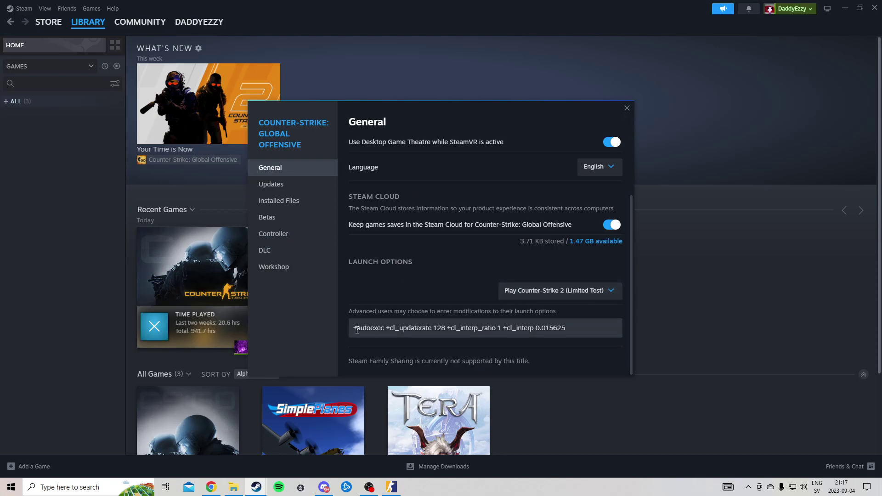
mouse_move(353, 329)
mouse_down()
mouse_move(601, 323)
mouse_move(347, 329)
mouse_up()
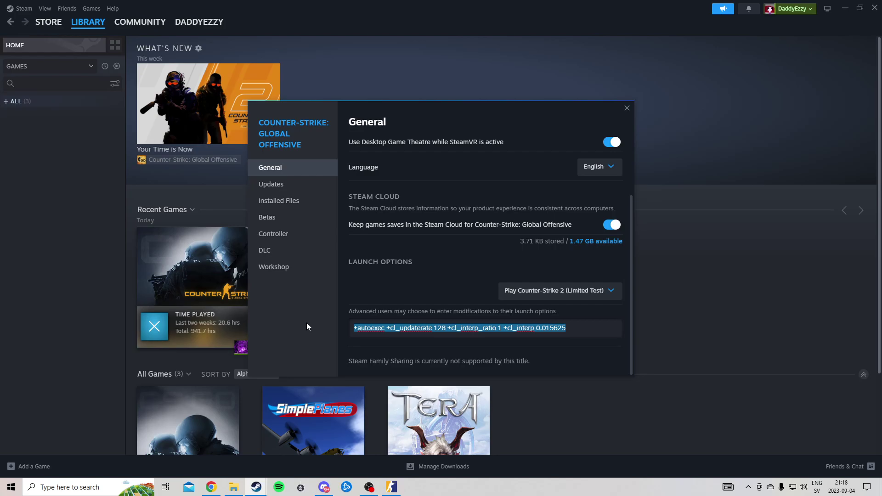
click(370, 329)
drag(385, 329, 348, 330)
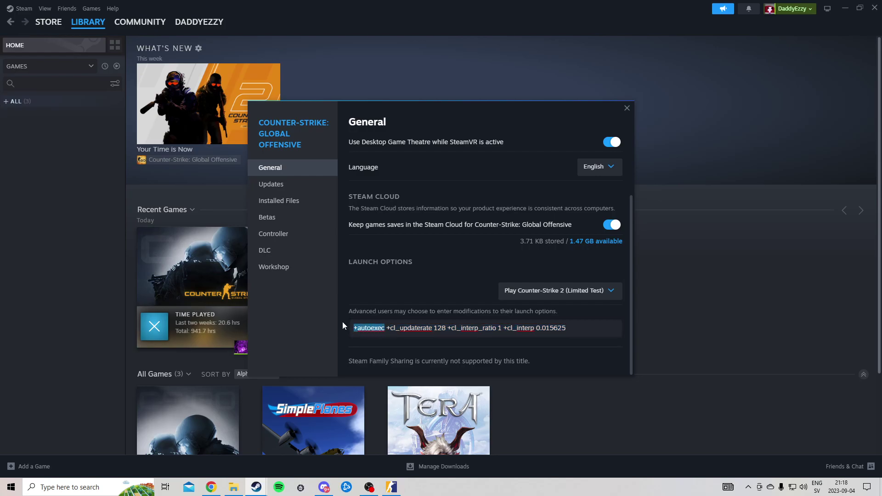
click(383, 329)
drag(434, 328, 438, 329)
drag(536, 330, 567, 328)
drag(583, 330, 504, 333)
click(574, 329)
drag(584, 329, 504, 332)
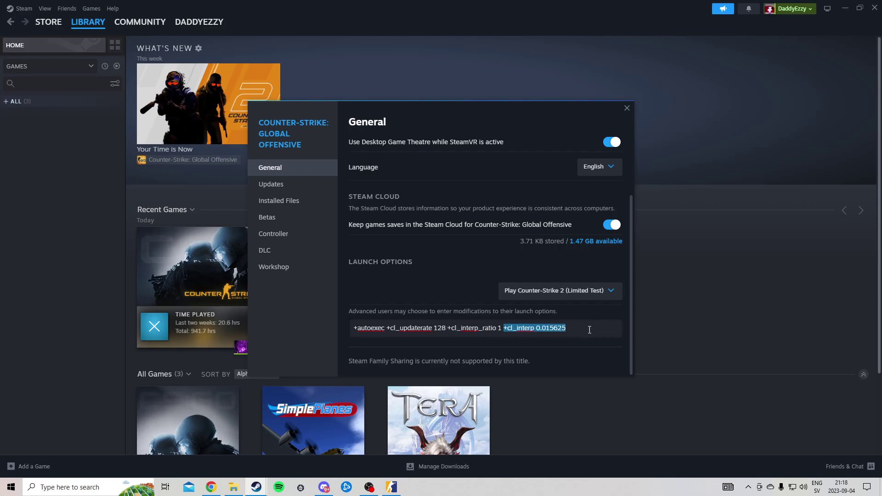
drag(589, 329, 380, 329)
key(End)
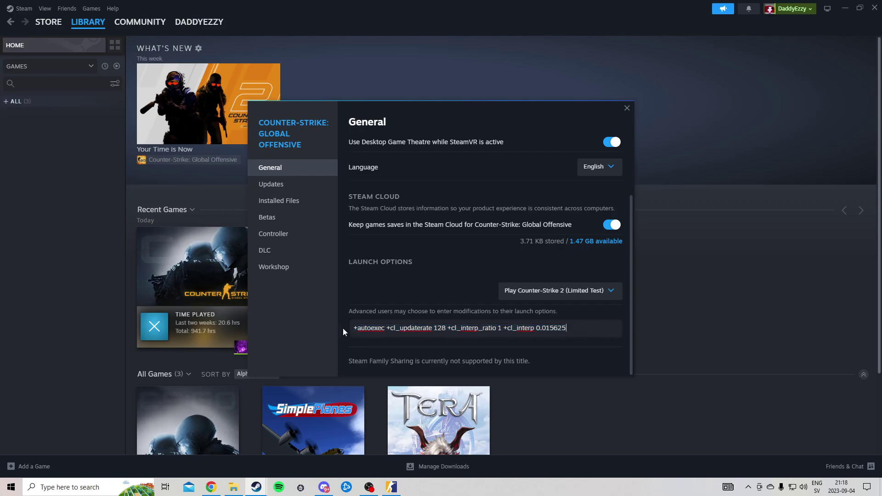